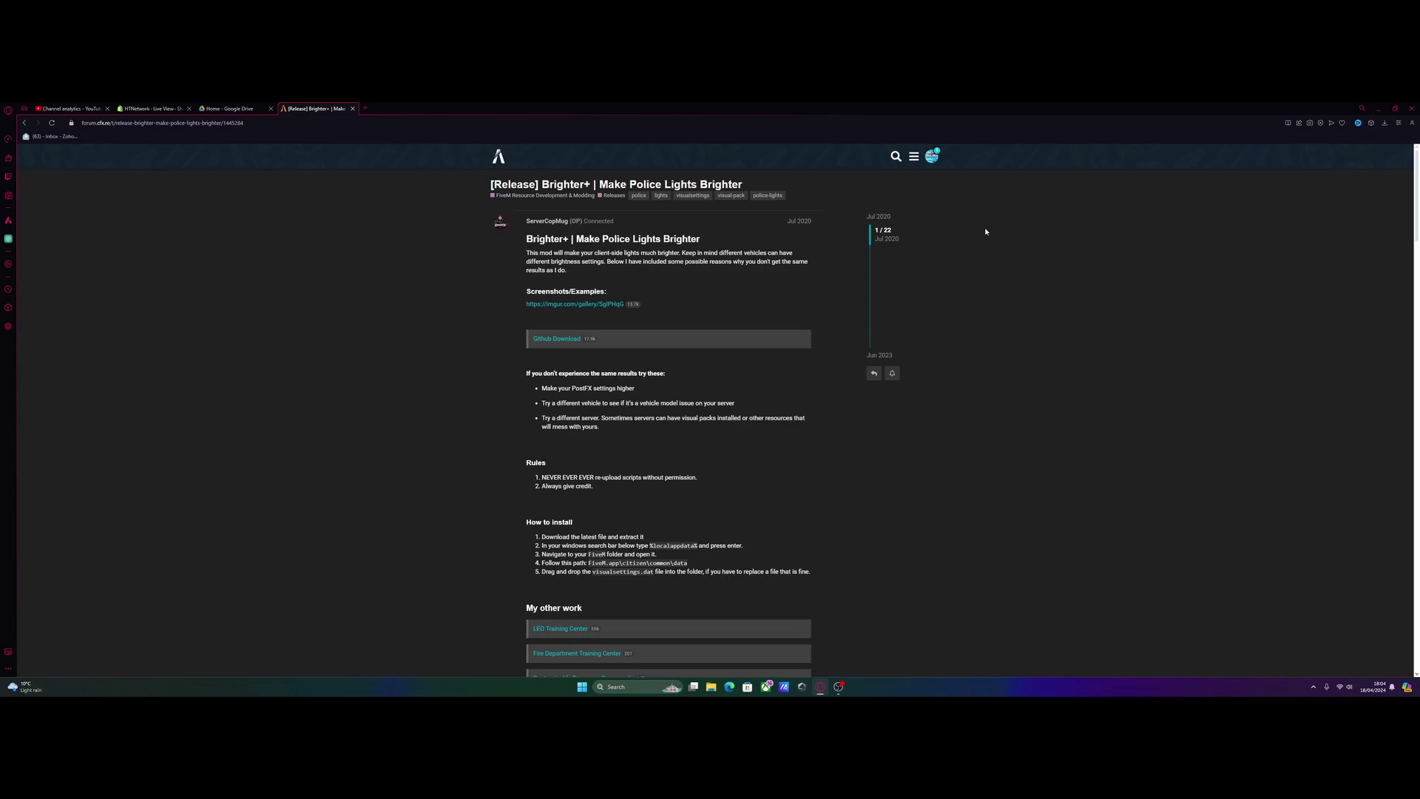
Step: Follow the GitHub download link in the Brighter+ forum post and download the Brighter repository as a ZIP
{"action": "left_click", "coordinate": [548, 340]}
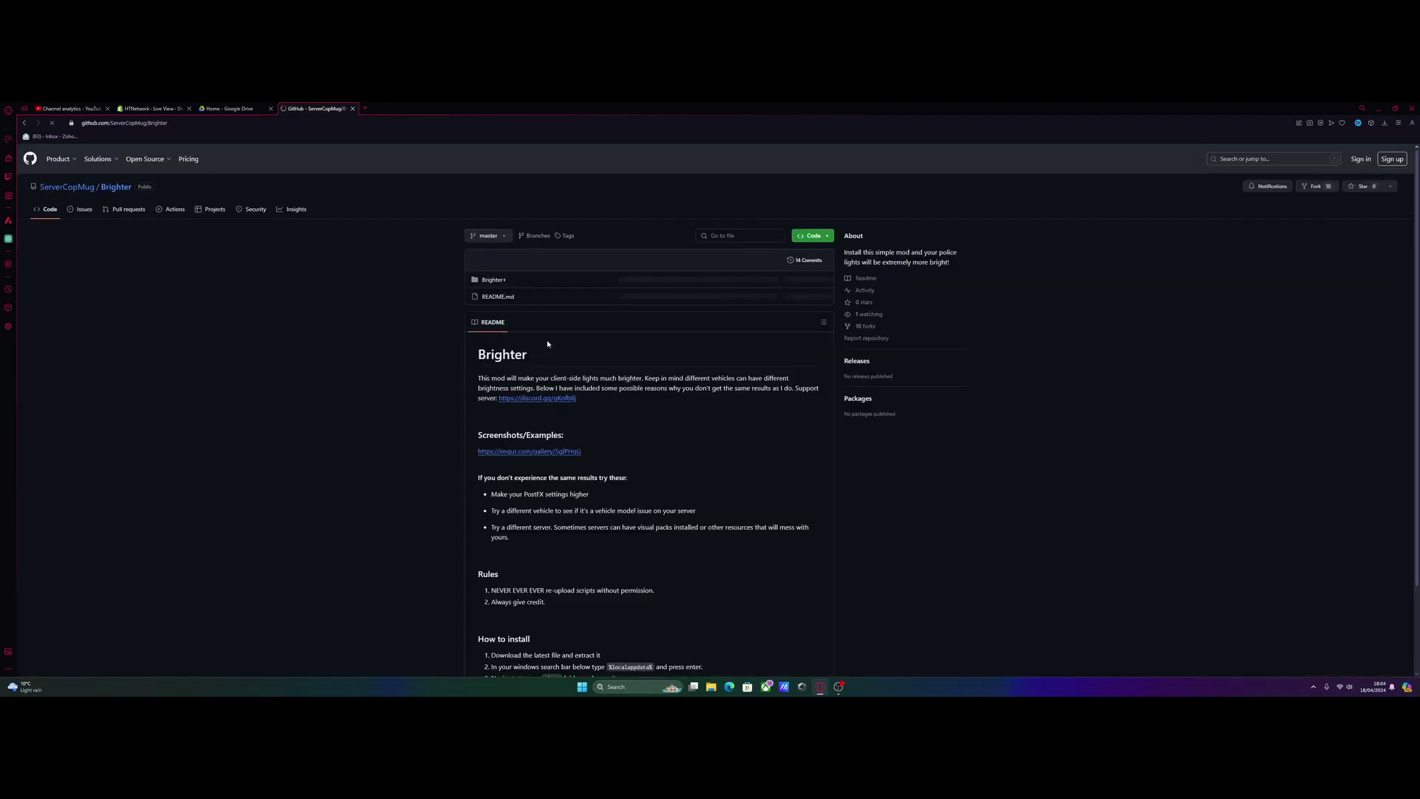
{"action": "left_click", "coordinate": [826, 237]}
{"action": "left_click", "coordinate": [729, 350]}
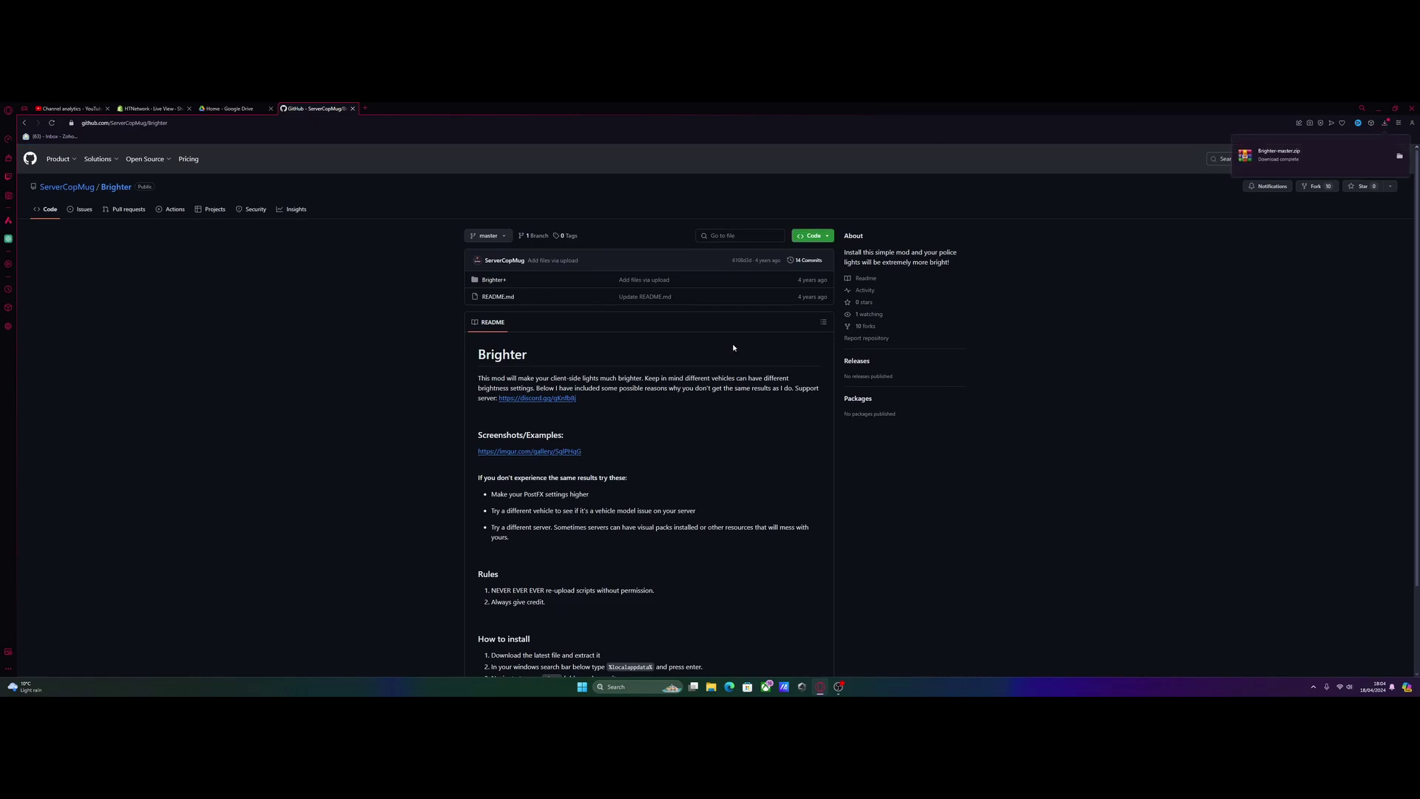
Step: Open the downloaded Brighter-master.zip and browse to the Brighter+ folder inside Brighter-master
{"action": "left_click", "coordinate": [1276, 156]}
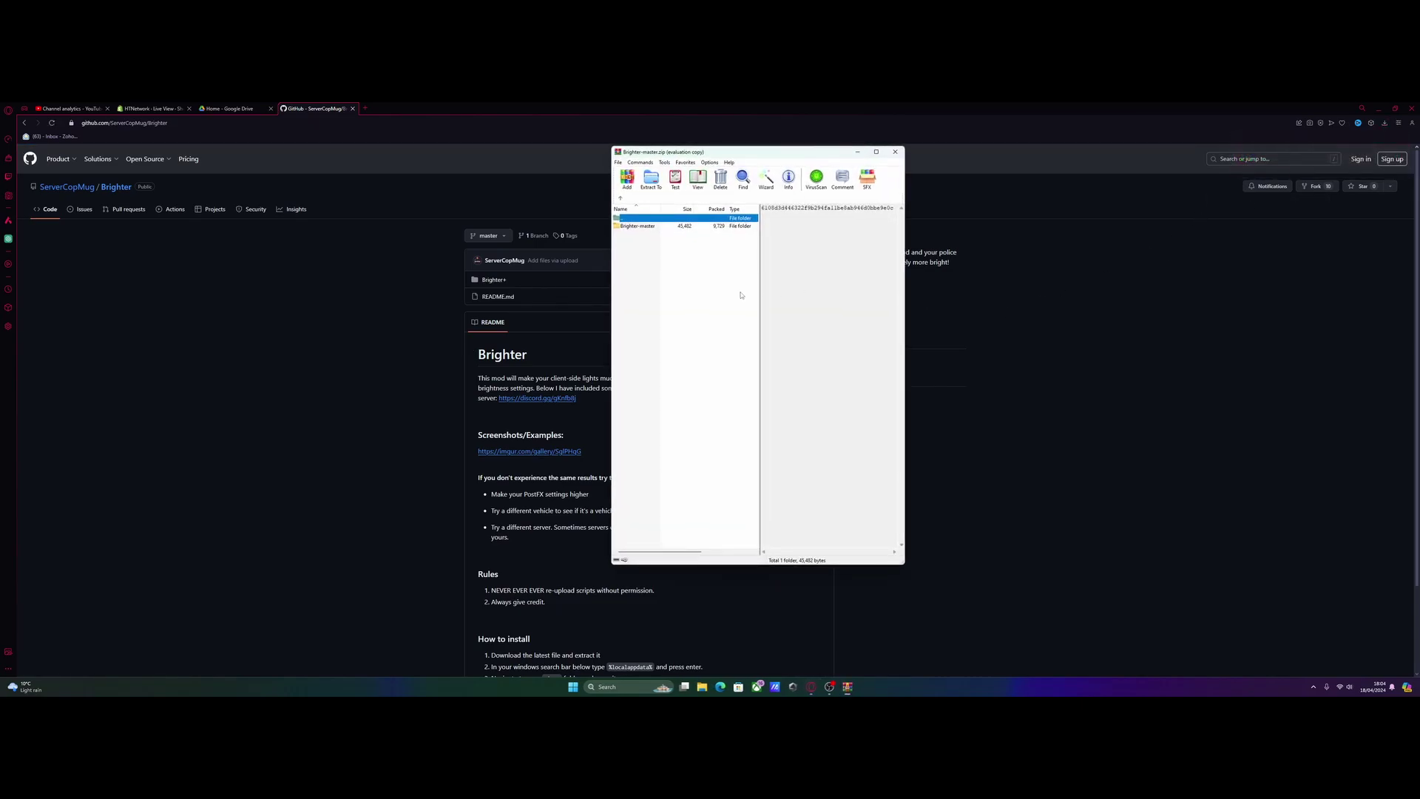
{"action": "left_click_drag", "start_coordinate": [740, 152], "coordinate": [997, 200]}
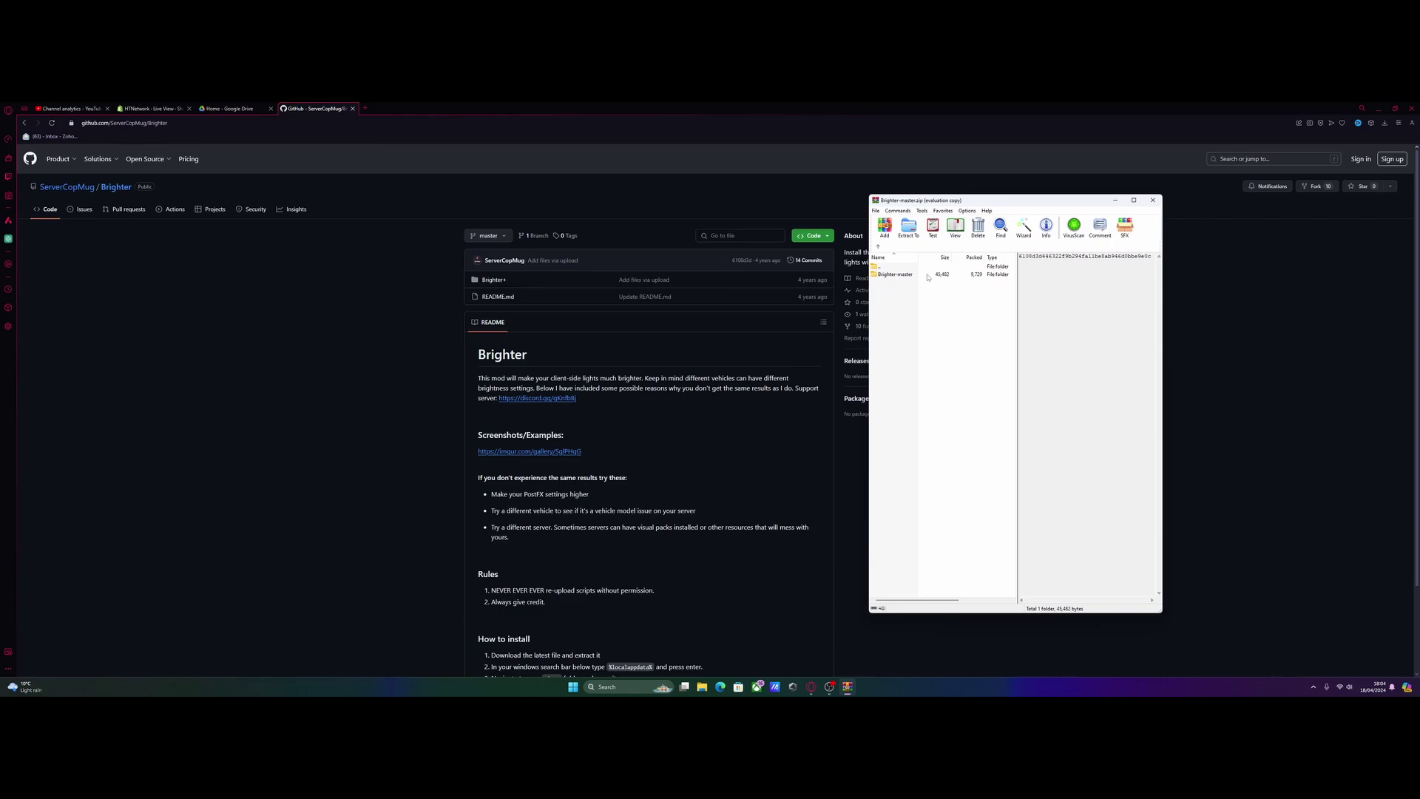
{"action": "double_click", "coordinate": [895, 276]}
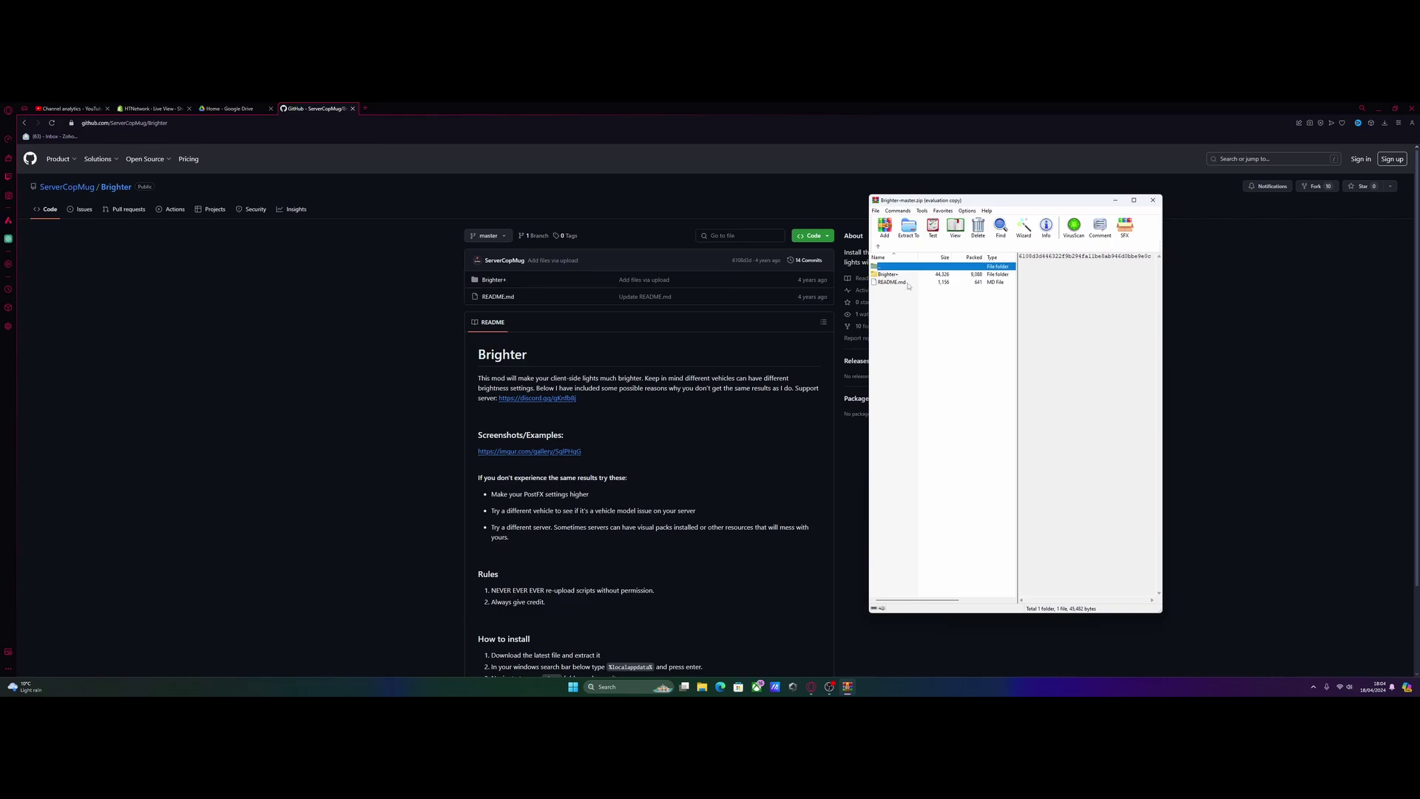
{"action": "double_click", "coordinate": [889, 275]}
{"action": "left_click_drag", "start_coordinate": [909, 199], "coordinate": [1006, 172]}
{"action": "left_click", "coordinate": [1026, 331]}
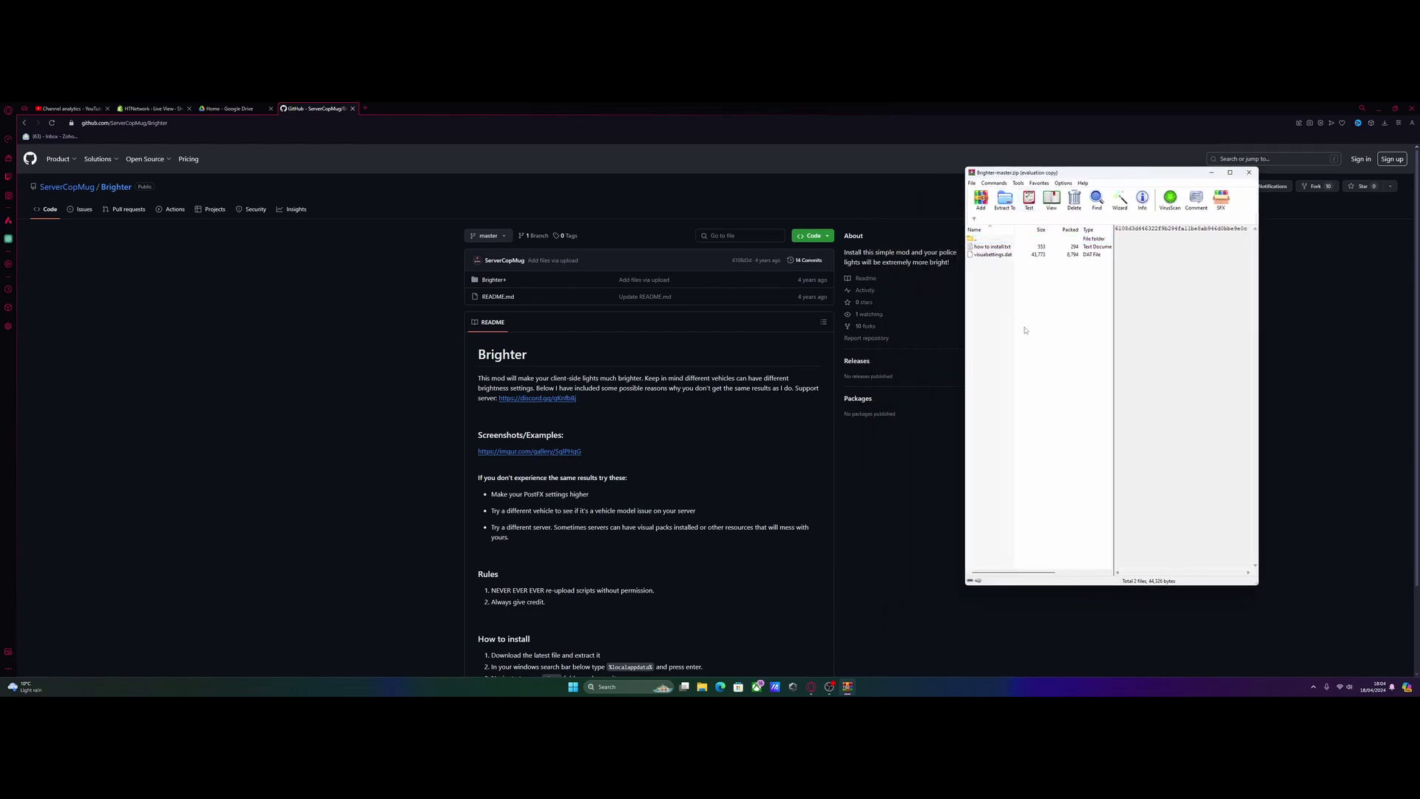
Step: Minimise the browser, search Windows for FiveM and follow its shortcuts to the FiveM installation folder
{"action": "left_click", "coordinate": [1377, 109]}
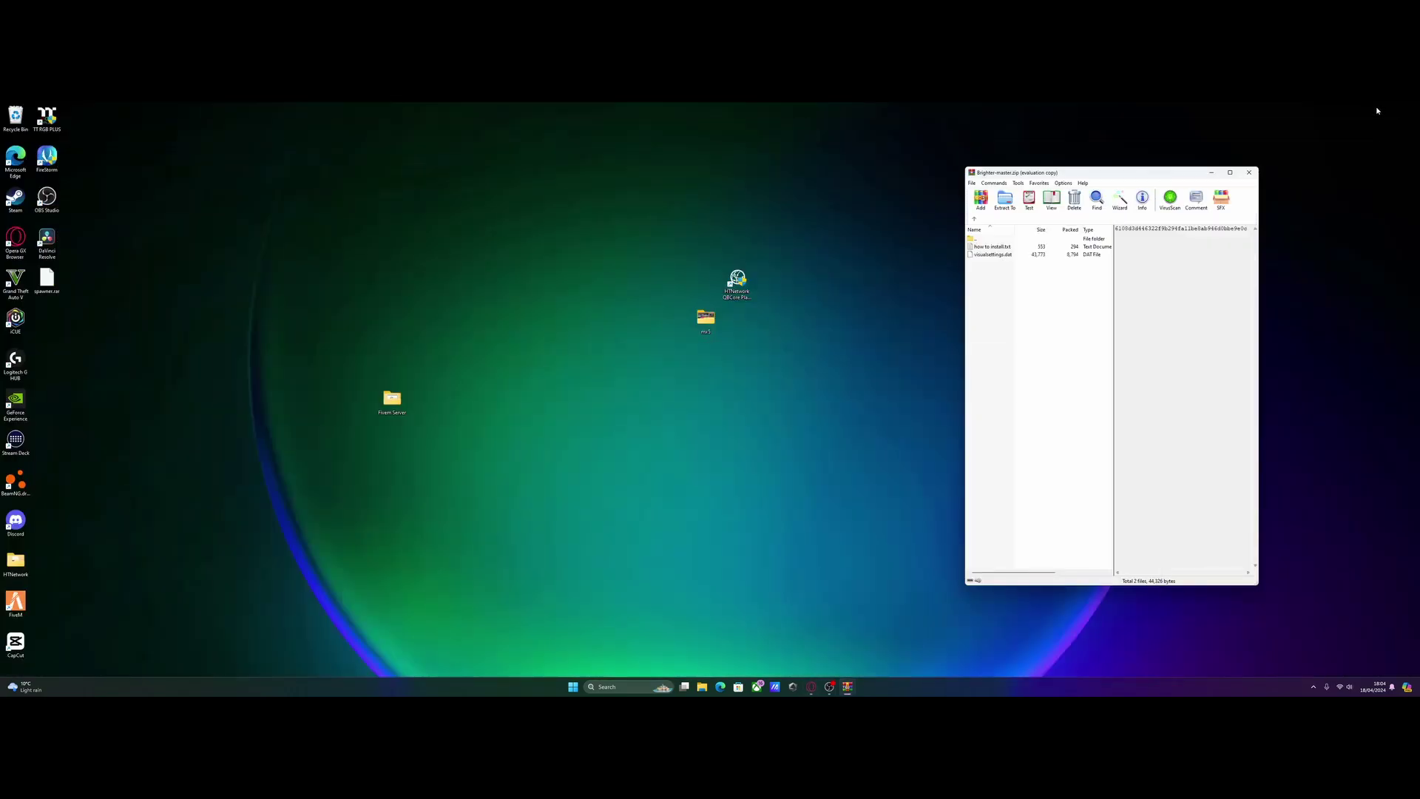
{"action": "left_click", "coordinate": [619, 688]}
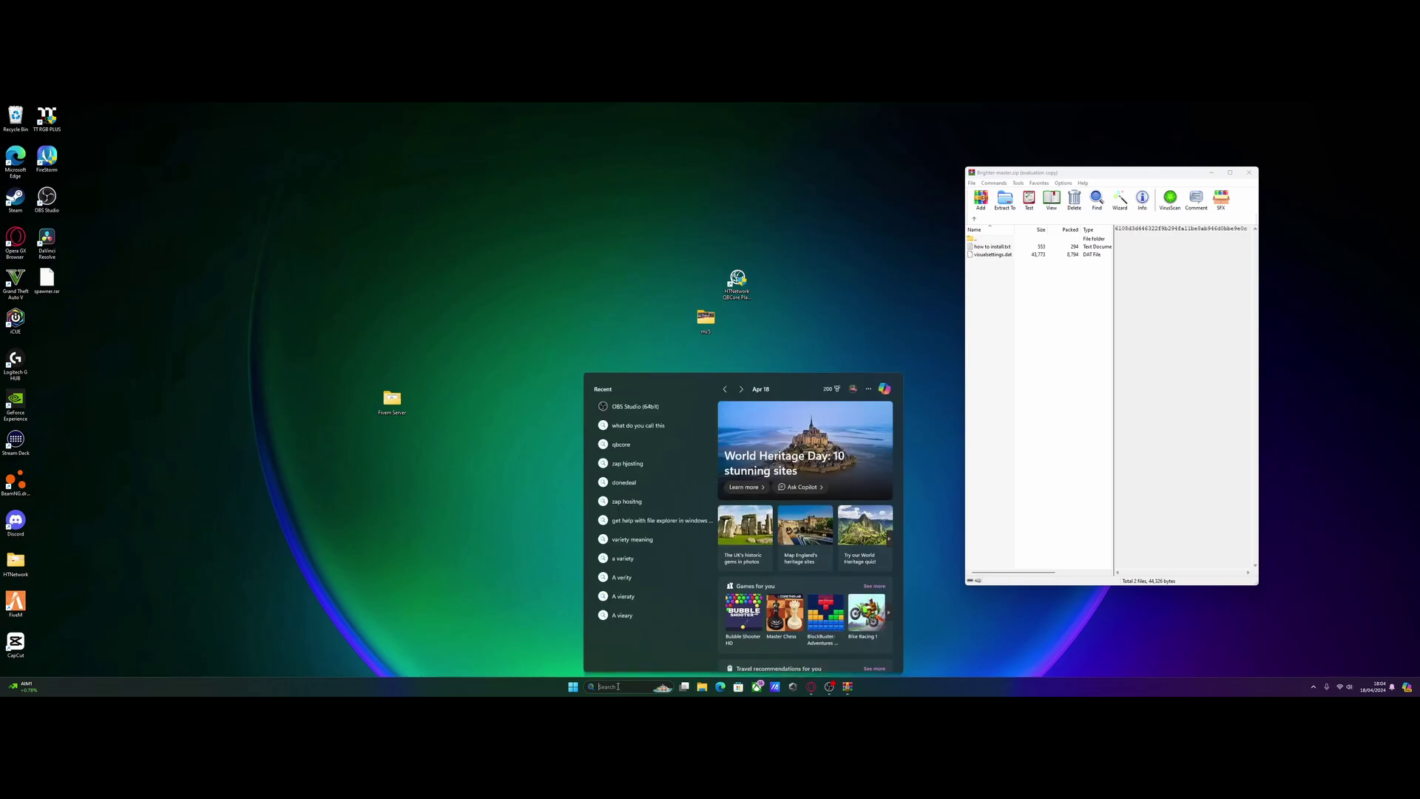
{"action": "type", "text": "fiveM"}
{"action": "right_click", "coordinate": [640, 431]}
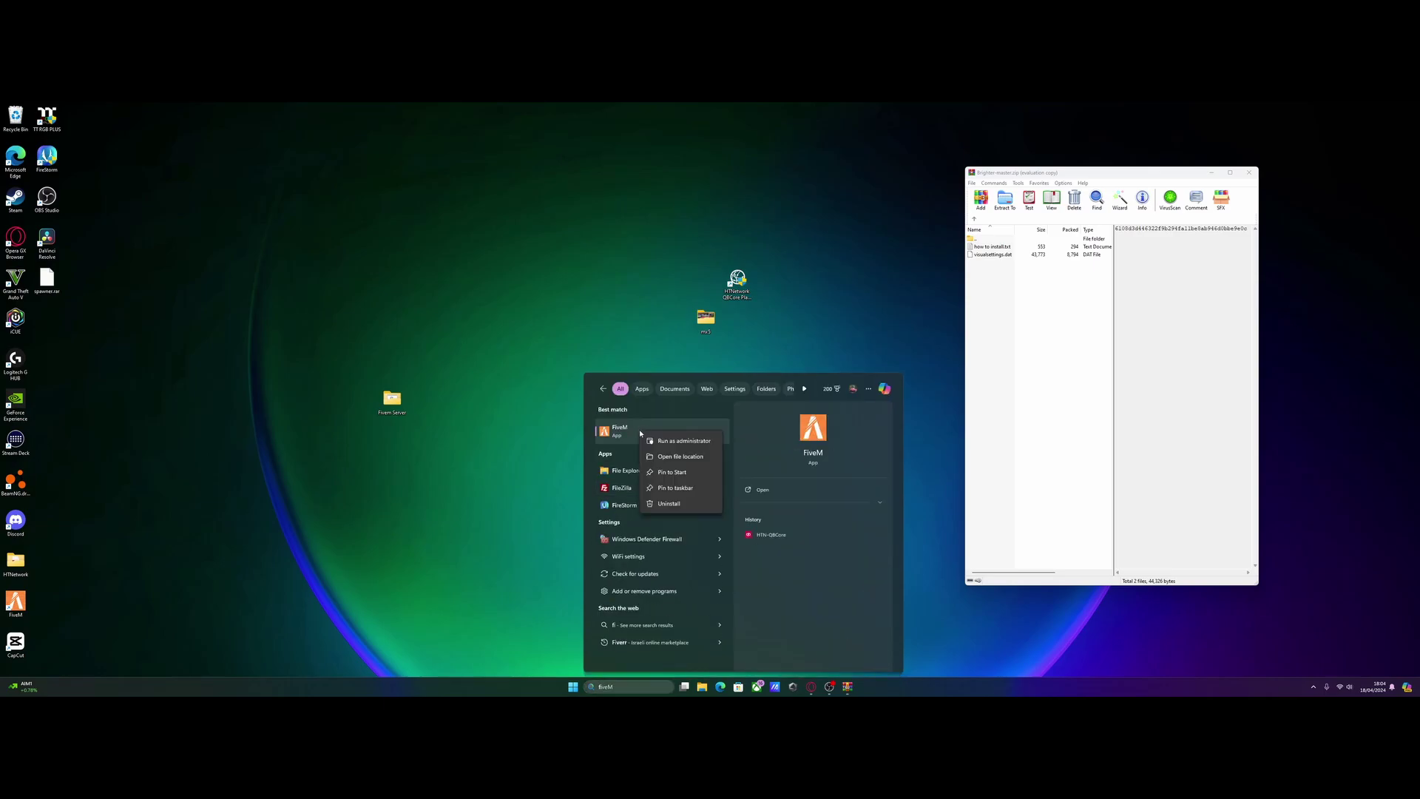
{"action": "left_click", "coordinate": [673, 457]}
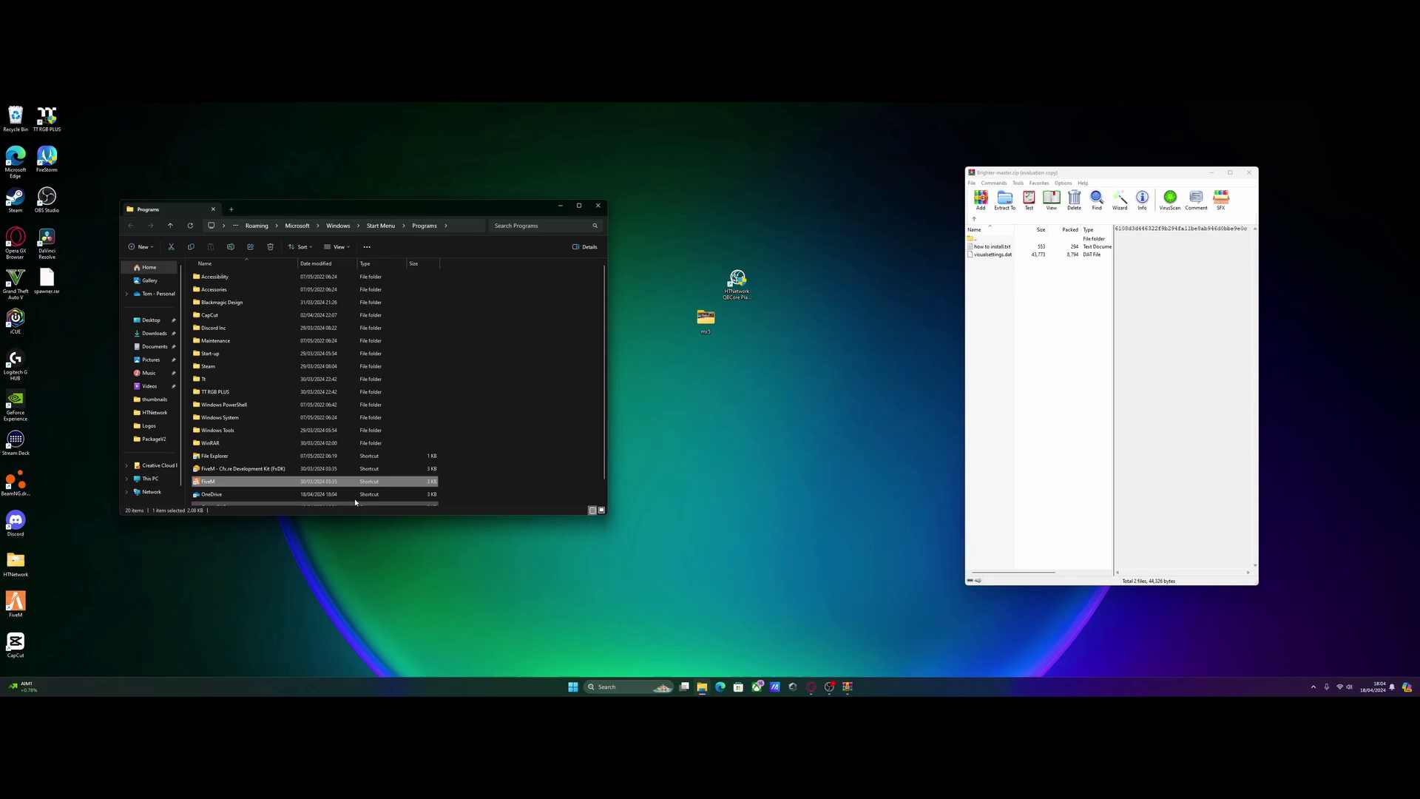
{"action": "right_click", "coordinate": [213, 485]}
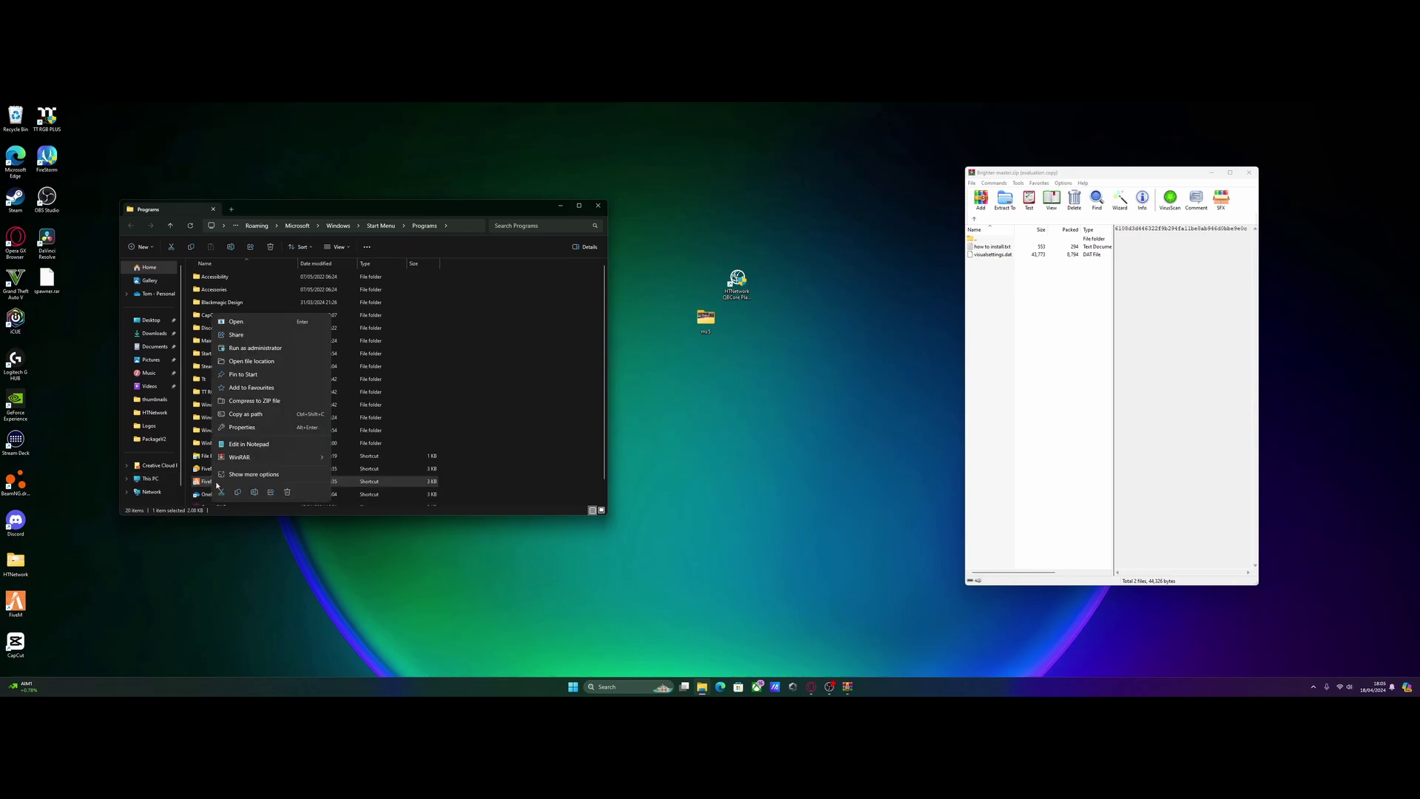
{"action": "left_click", "coordinate": [256, 362]}
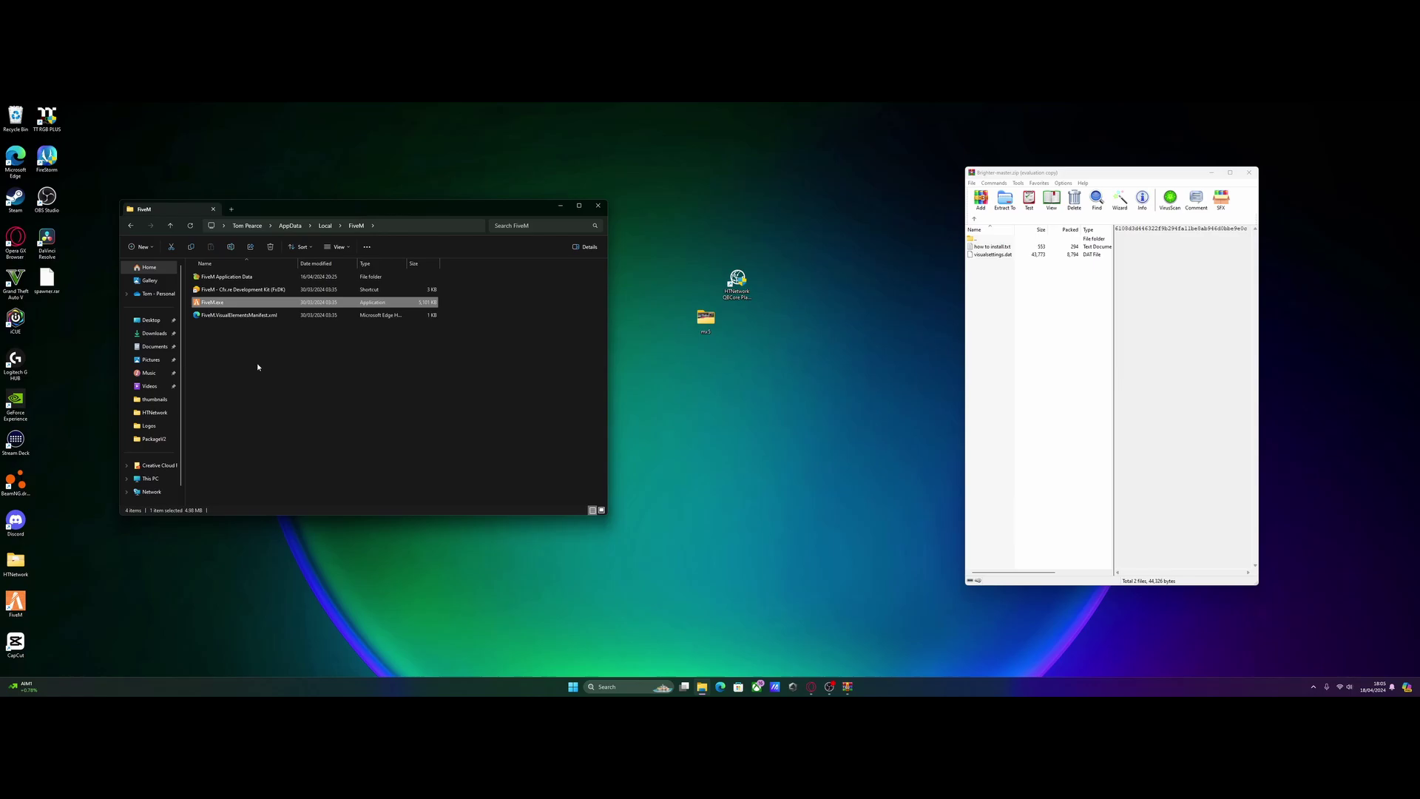
Step: Copy visualsettings.dat from the archive into the citizen\common\data folder within FiveM Application Data
{"action": "double_click", "coordinate": [213, 277]}
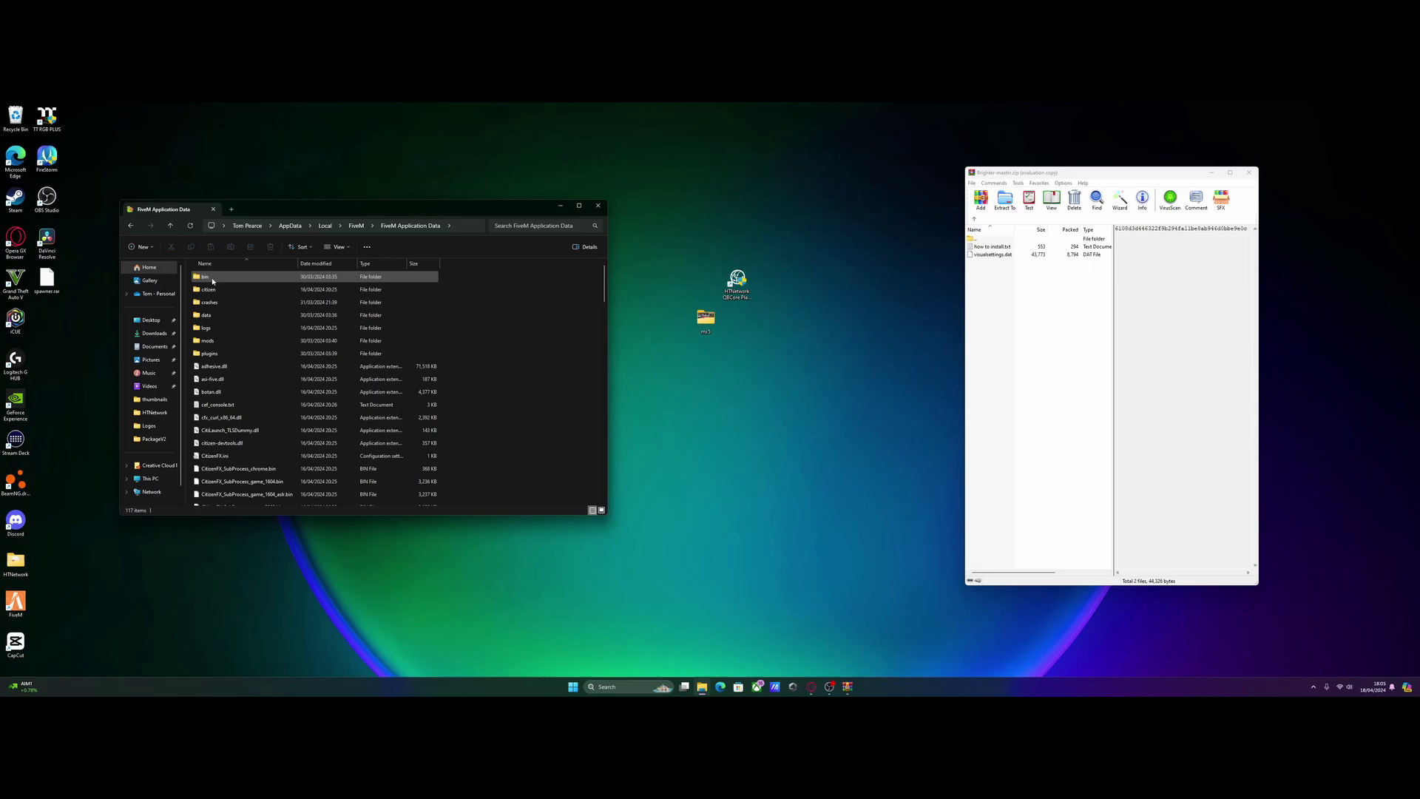
{"action": "double_click", "coordinate": [216, 292]}
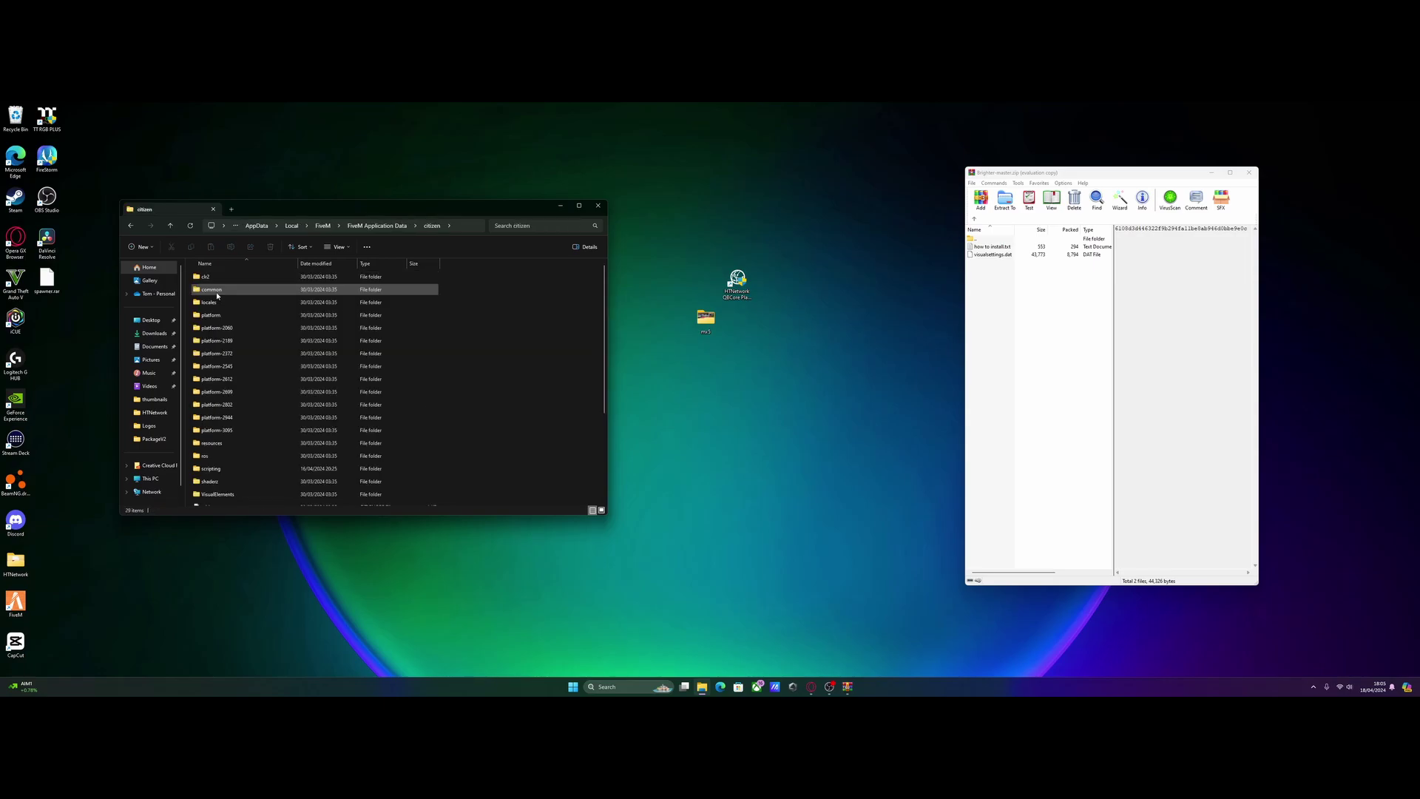
{"action": "double_click", "coordinate": [217, 293]}
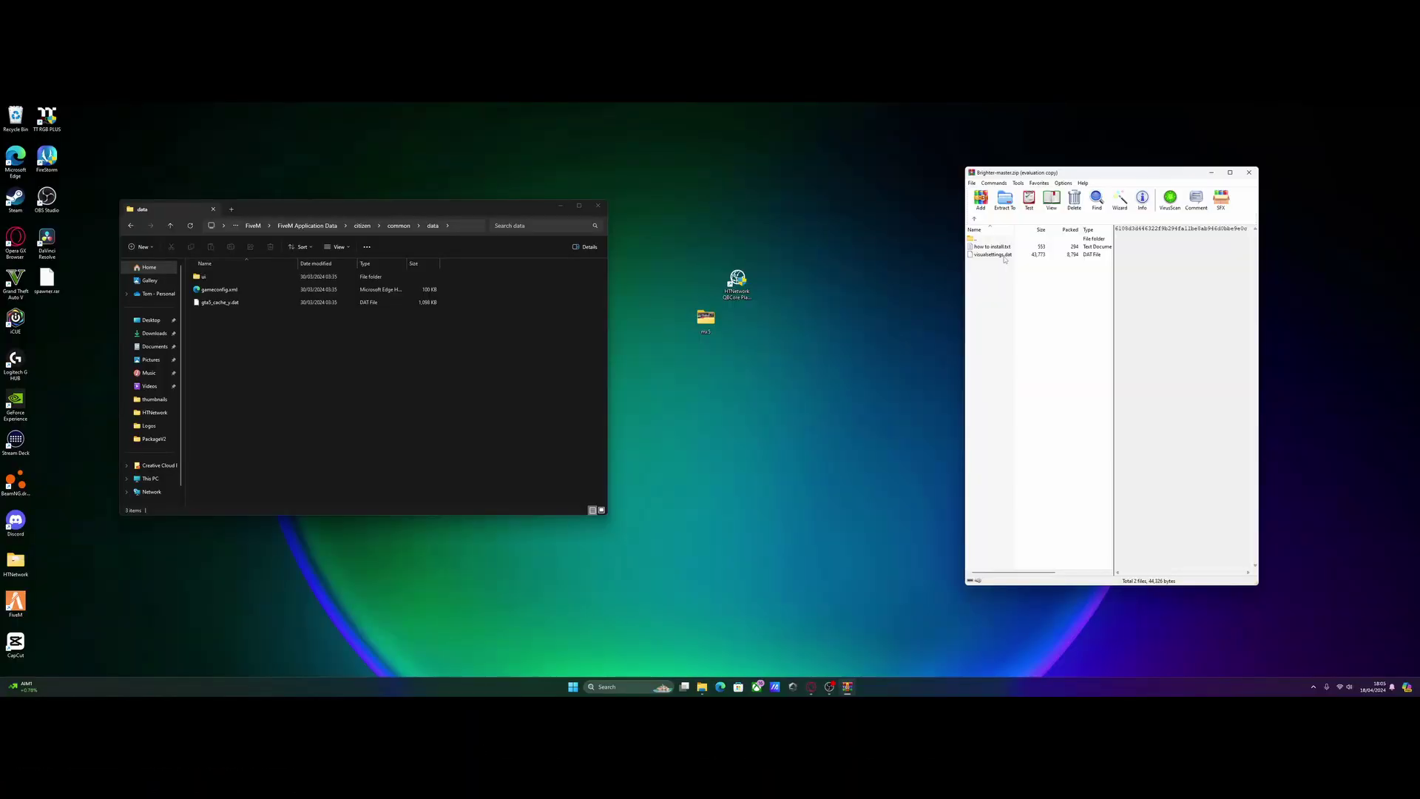
{"action": "left_click_drag", "start_coordinate": [997, 258], "coordinate": [357, 351]}
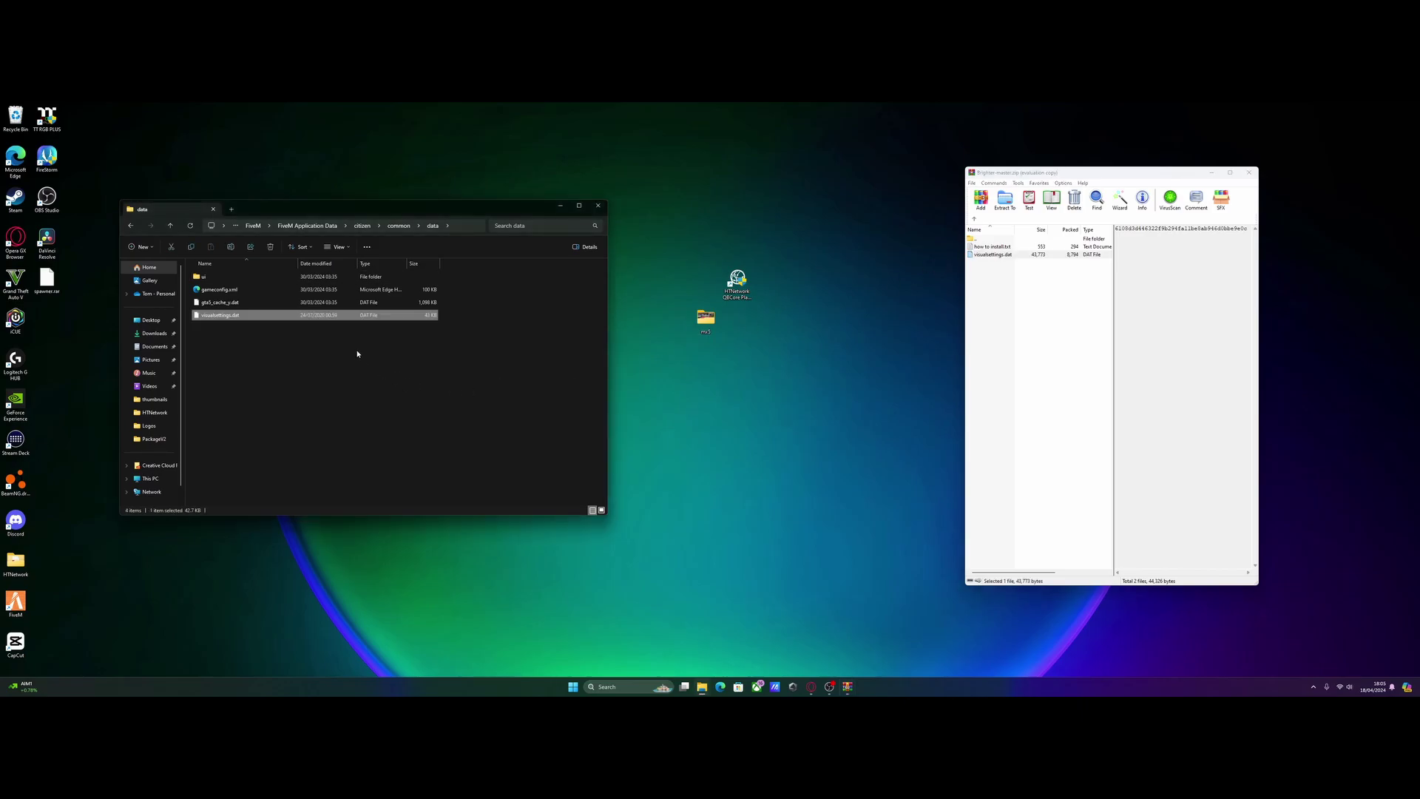
Step: Review the archive's how to install text file, close it and the archive, and centre the data folder window
{"action": "double_click", "coordinate": [995, 247]}
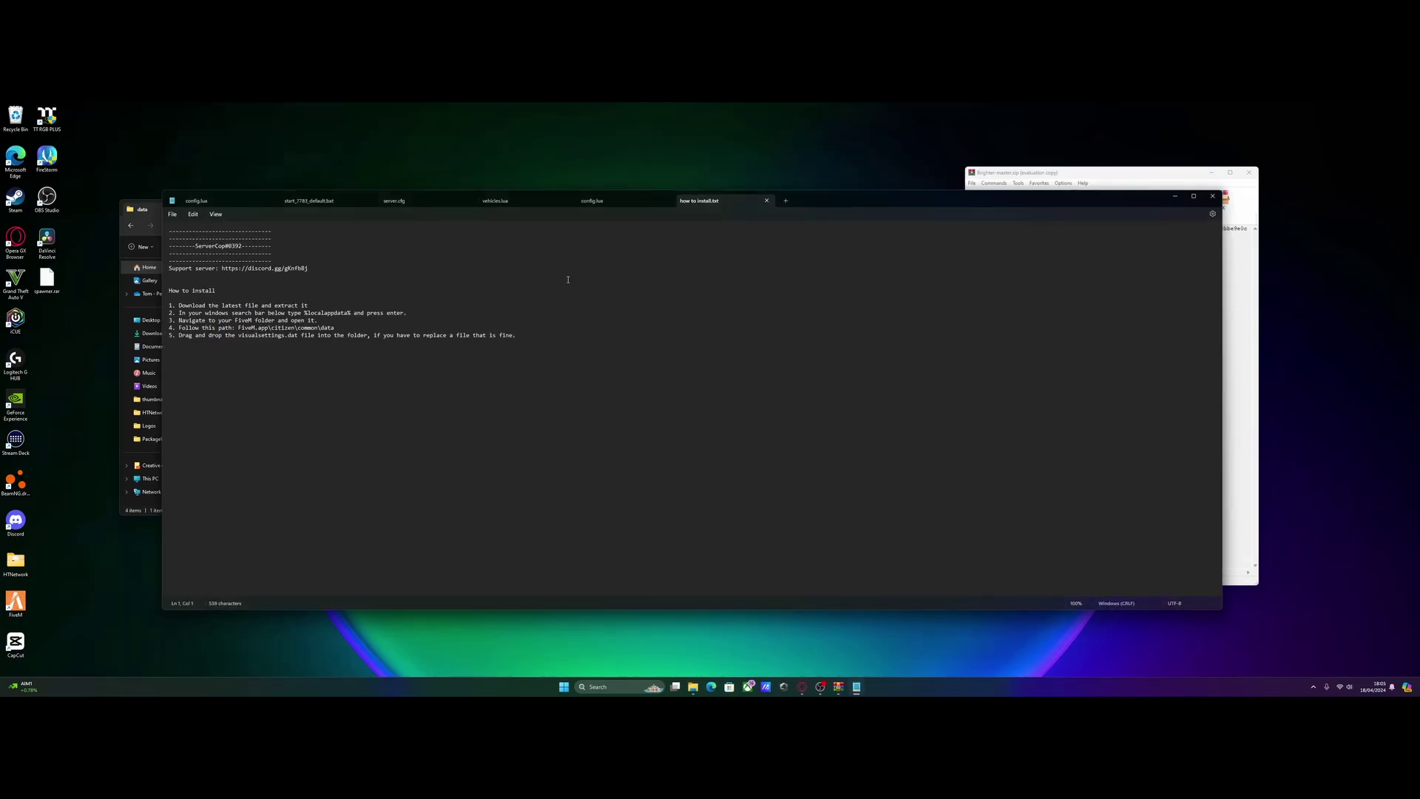
{"action": "left_click", "coordinate": [1213, 196]}
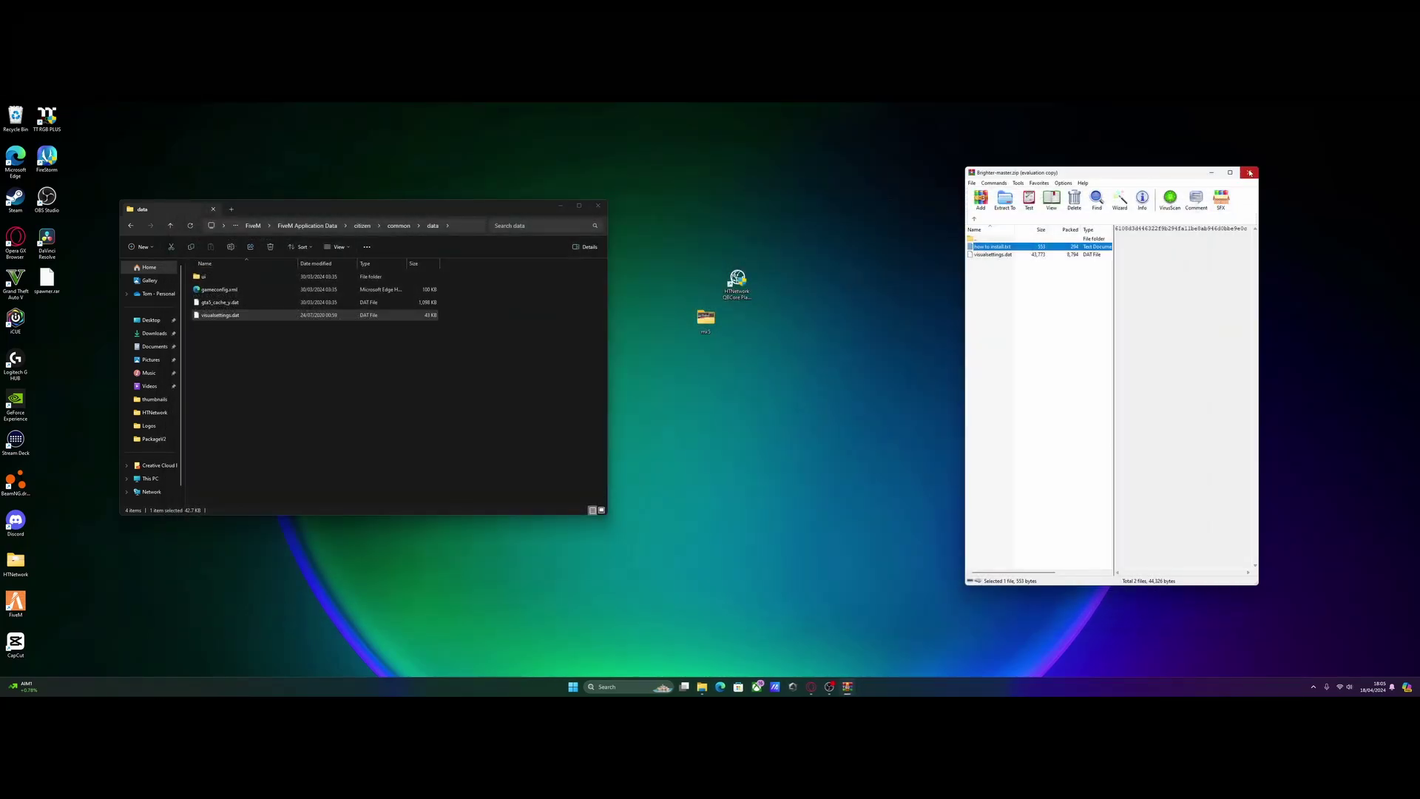
{"action": "left_click", "coordinate": [1249, 173]}
{"action": "left_click_drag", "start_coordinate": [369, 210], "coordinate": [727, 192]}
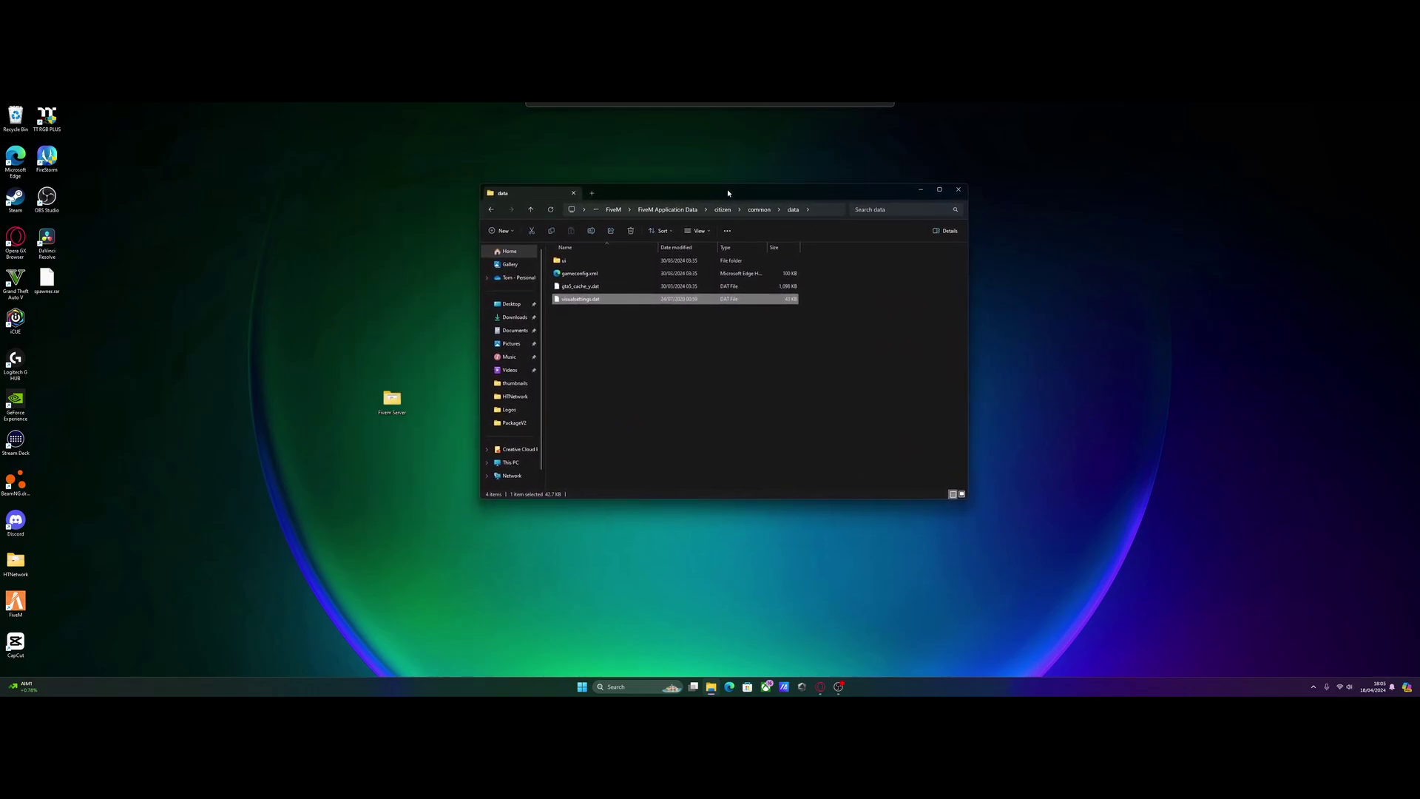
{"action": "left_click_drag", "start_coordinate": [728, 192], "coordinate": [749, 188]}
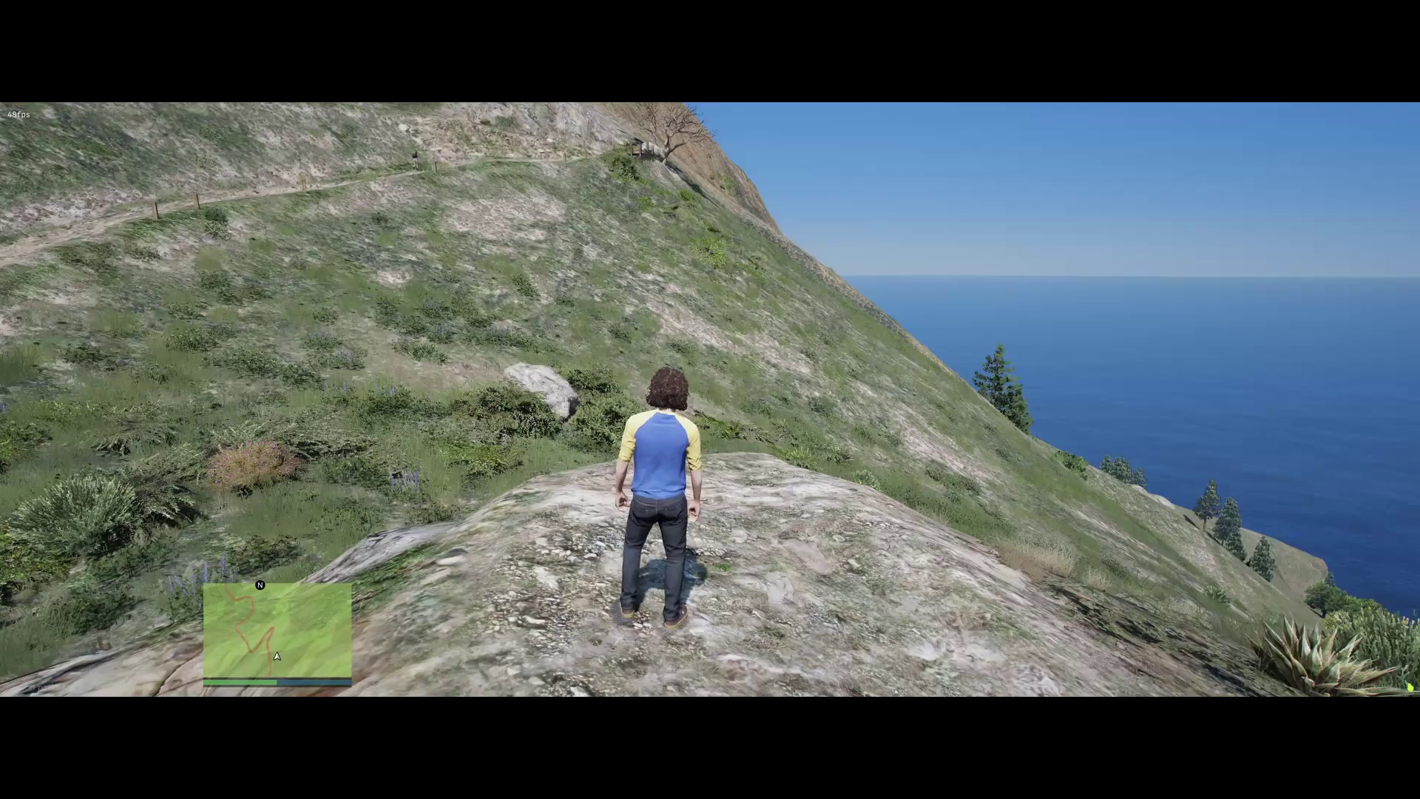
Step: In FiveM, examine the Post FX quality in the graphics settings and leave the pause menu
{"action": "key", "text": "Escape"}
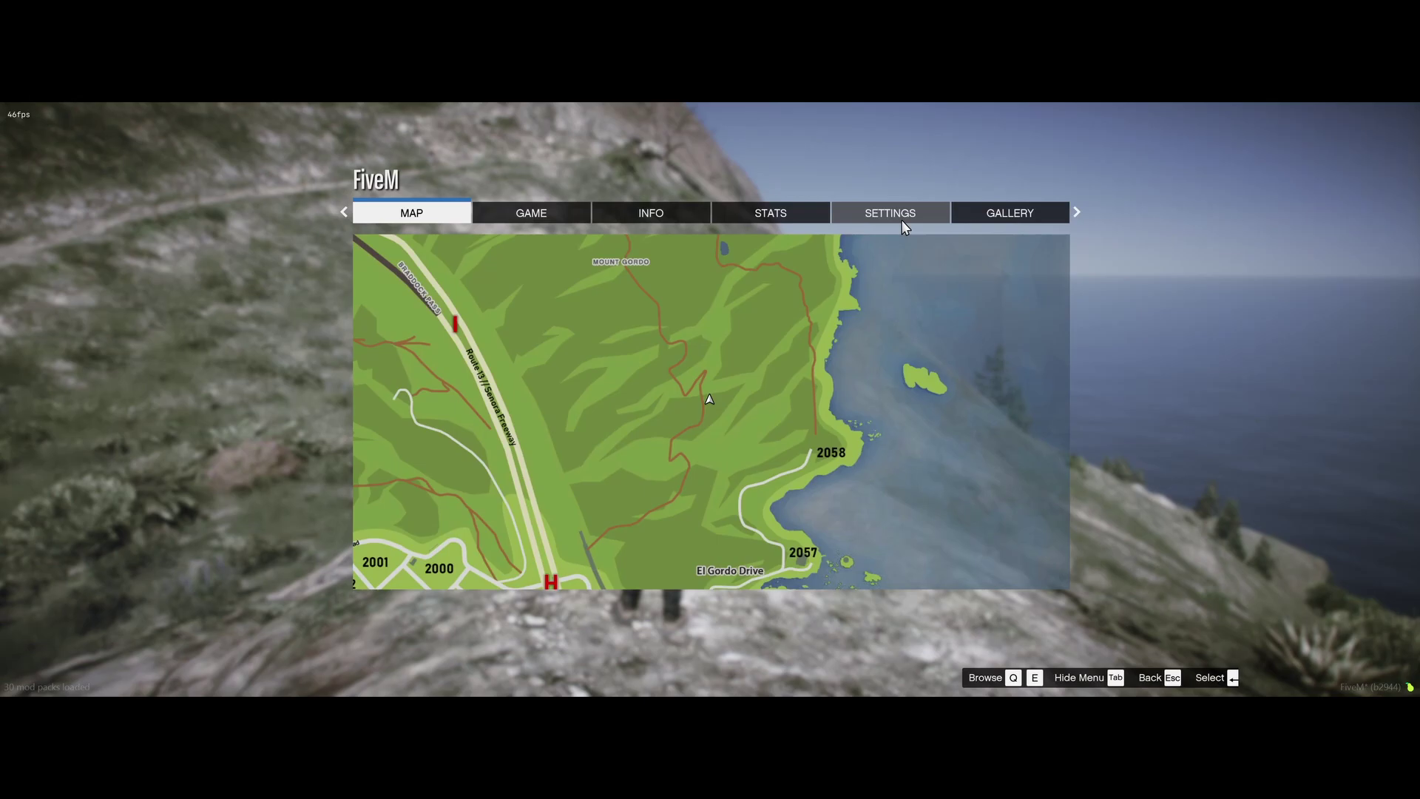
{"action": "left_click", "coordinate": [899, 212]}
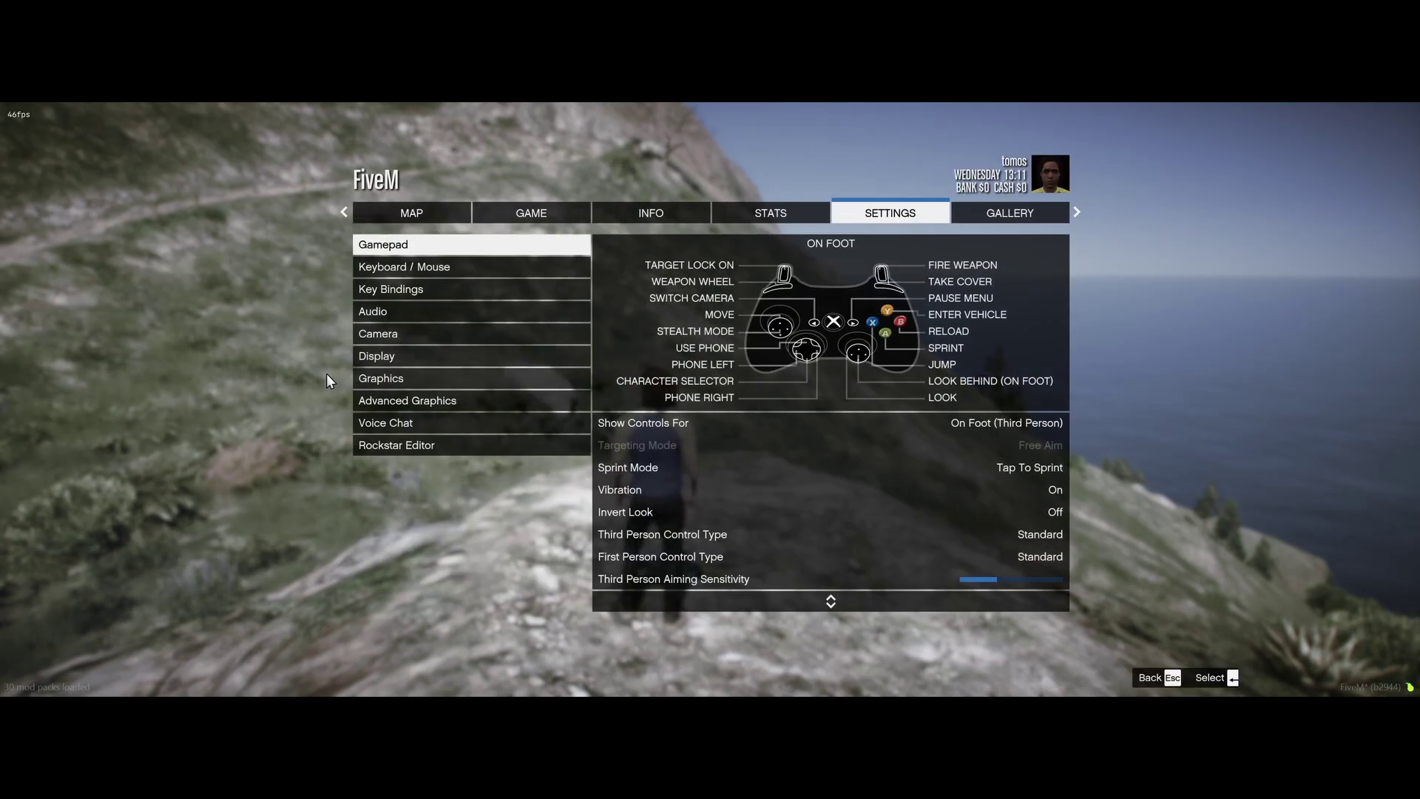
{"action": "left_click", "coordinate": [410, 378]}
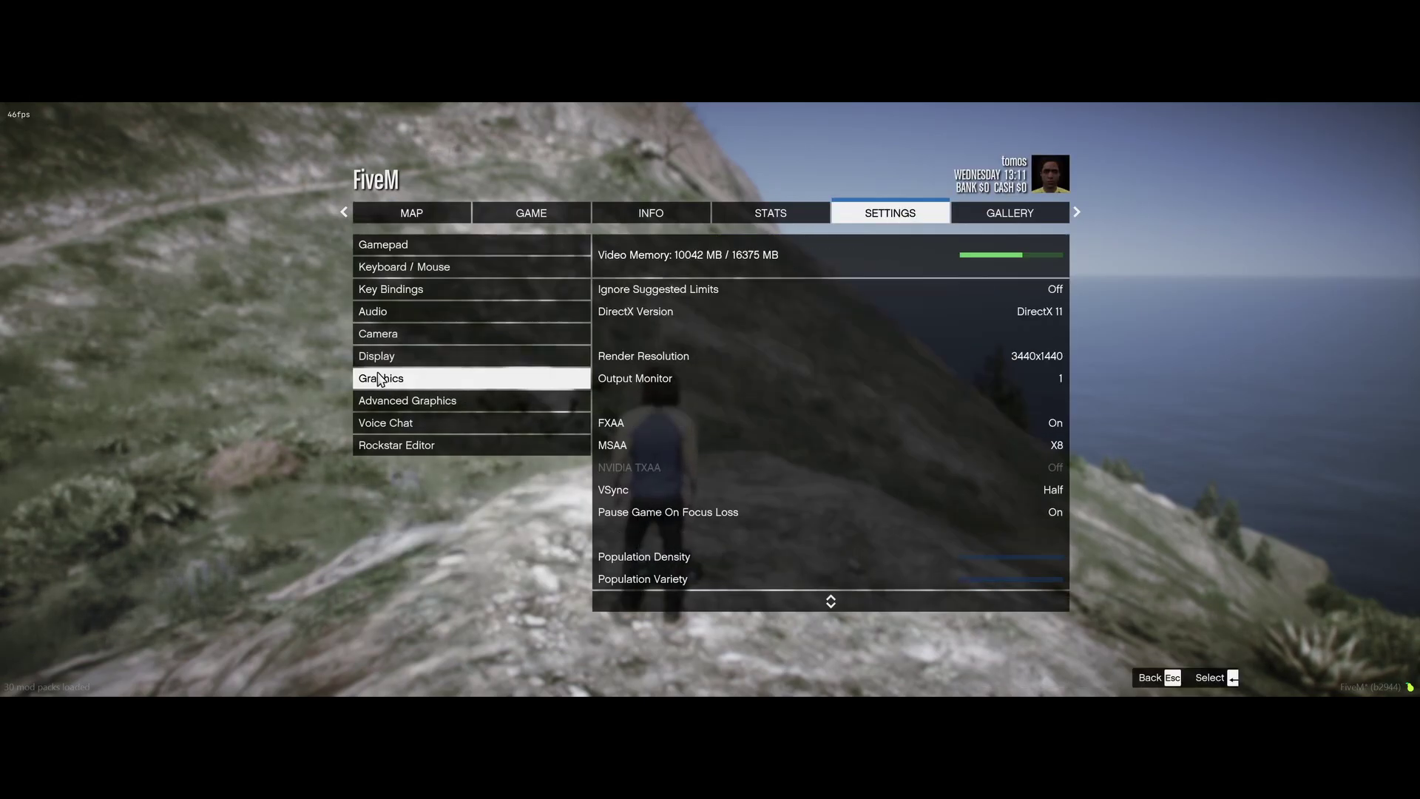
{"action": "left_click", "coordinate": [694, 365]}
{"action": "key", "text": "Down"}
{"action": "key", "text": "Down"}
{"action": "key", "text": "Down"}
{"action": "key", "text": "Down"}
{"action": "key", "text": "Down"}
{"action": "key", "text": "Down"}
{"action": "key", "text": "Down"}
{"action": "key", "text": "Down"}
{"action": "key", "text": "Down"}
{"action": "key", "text": "Down"}
{"action": "key", "text": "Down"}
{"action": "key", "text": "Down"}
{"action": "key", "text": "Down"}
{"action": "key", "text": "Down"}
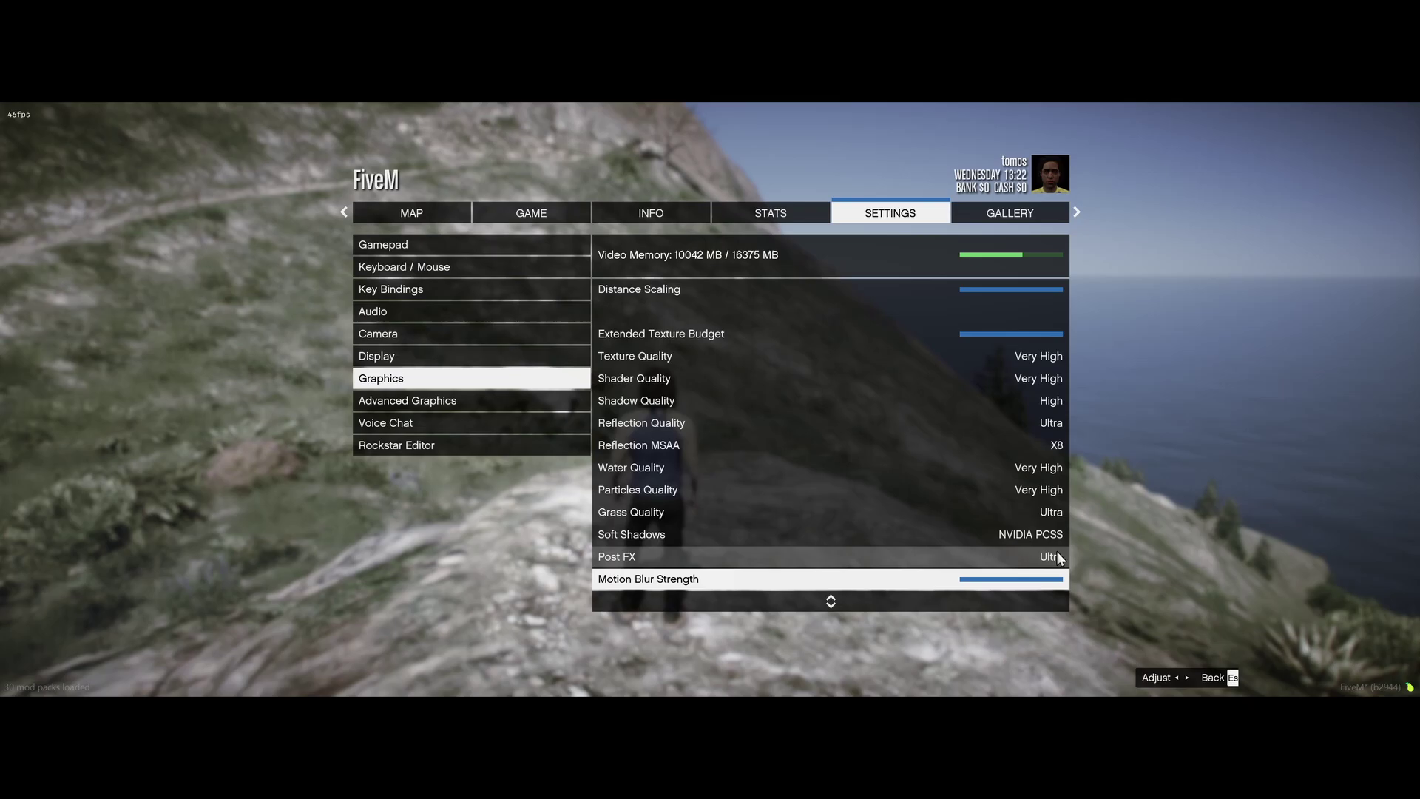
{"action": "key", "text": "Escape"}
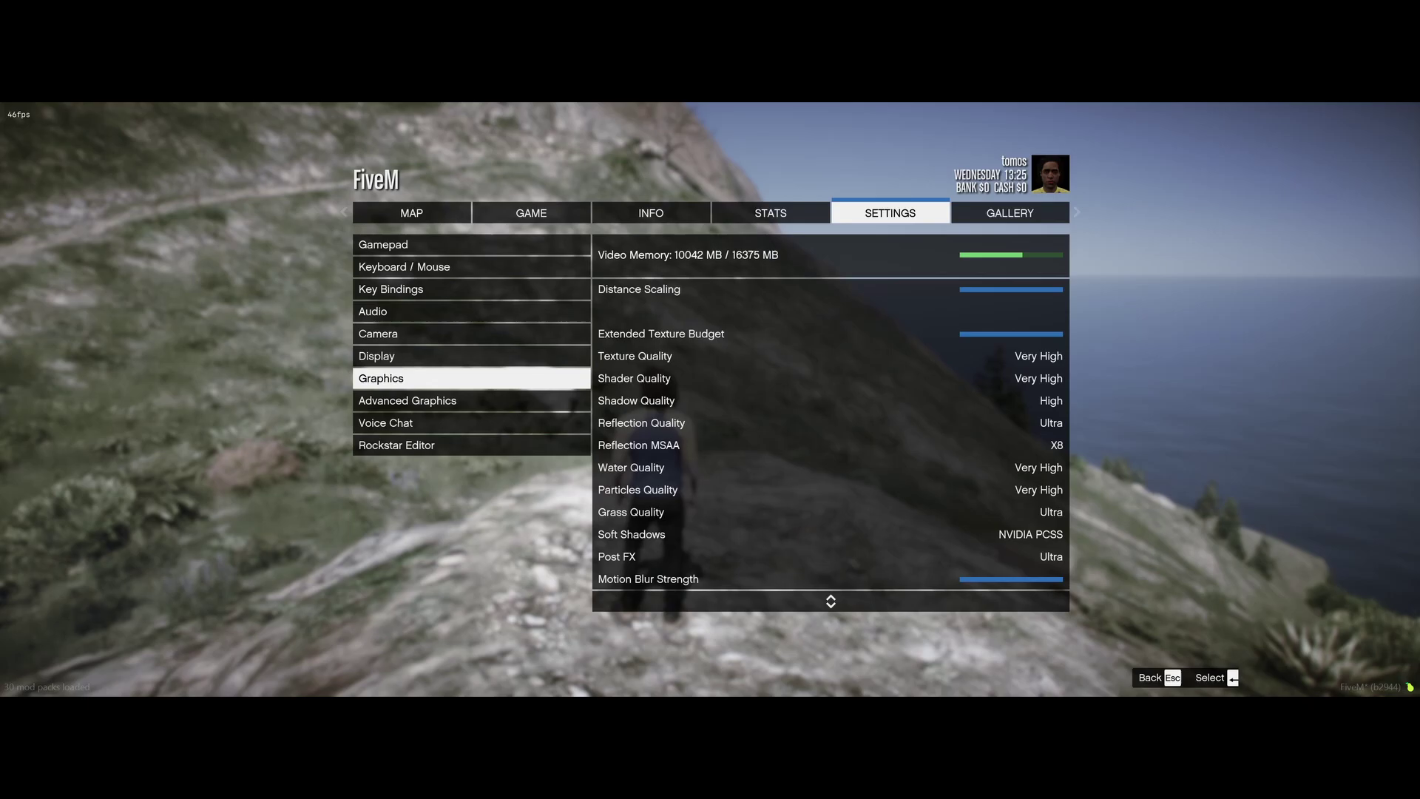
{"action": "key", "text": "Escape"}
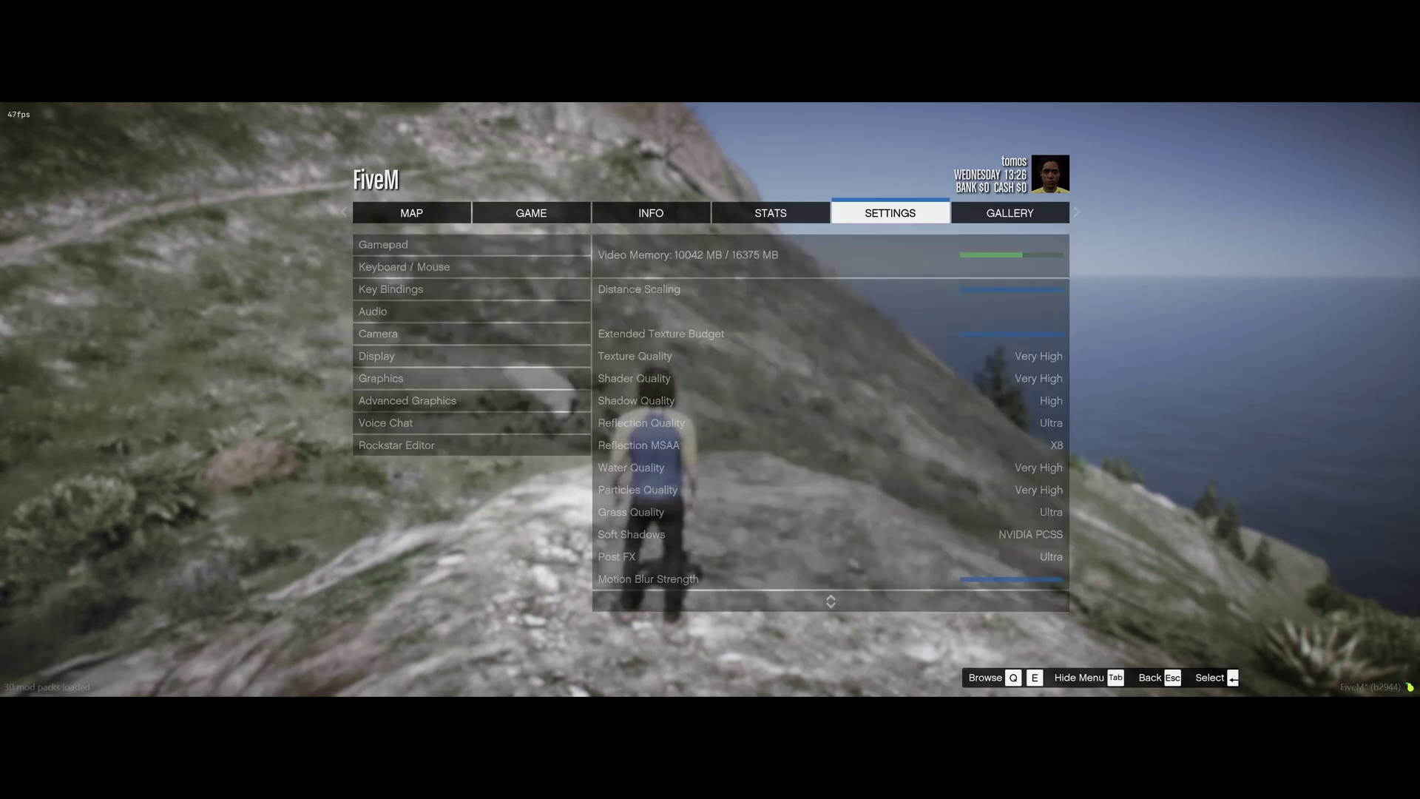